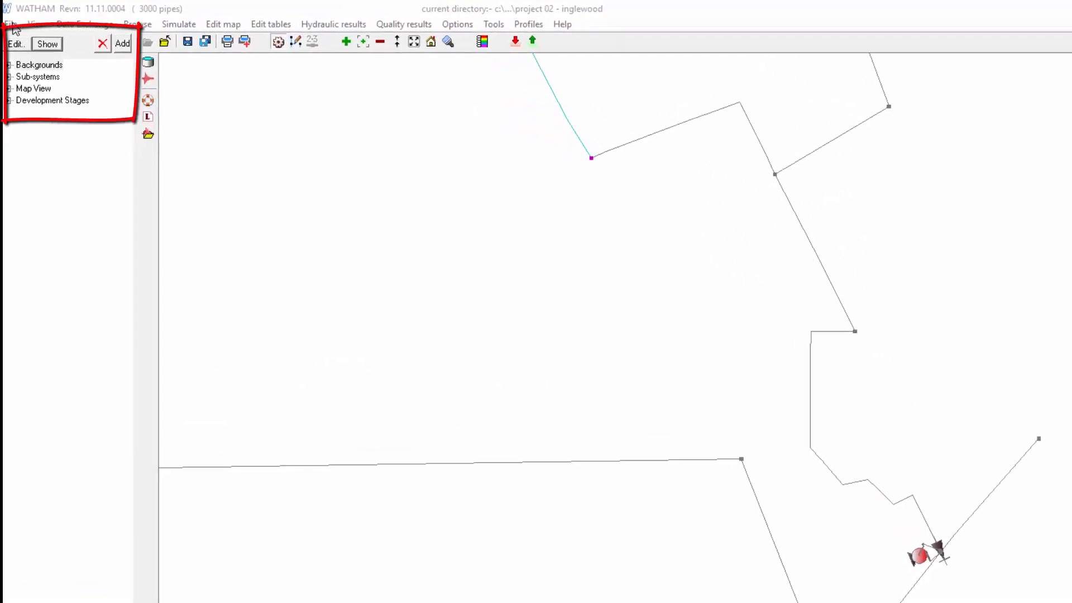
Step: Expand the Backgrounds group and show the lot/road boundaries on the map
click(8, 64)
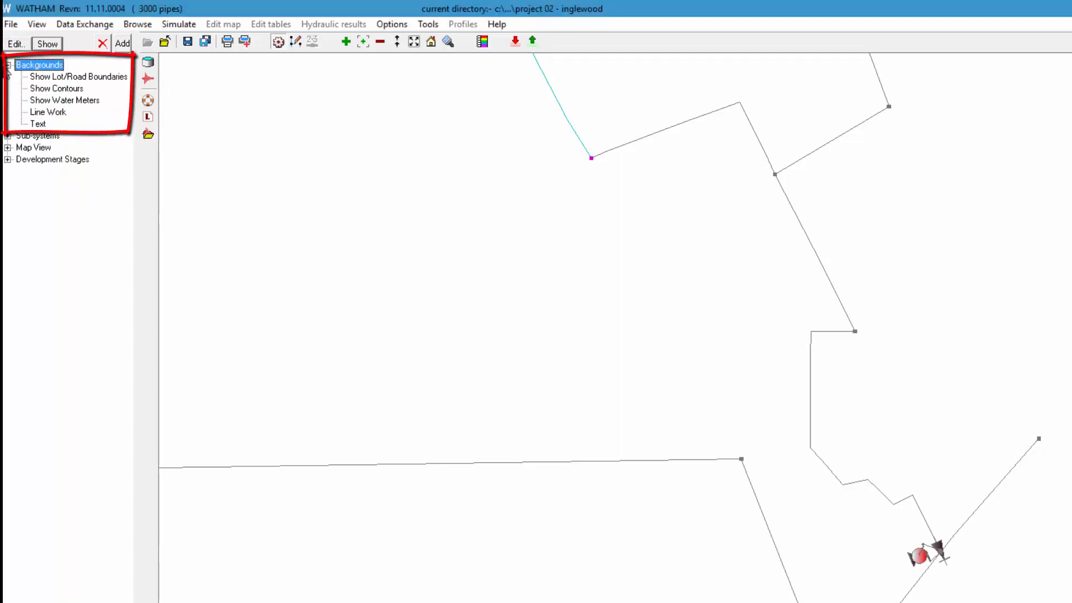
click(79, 77)
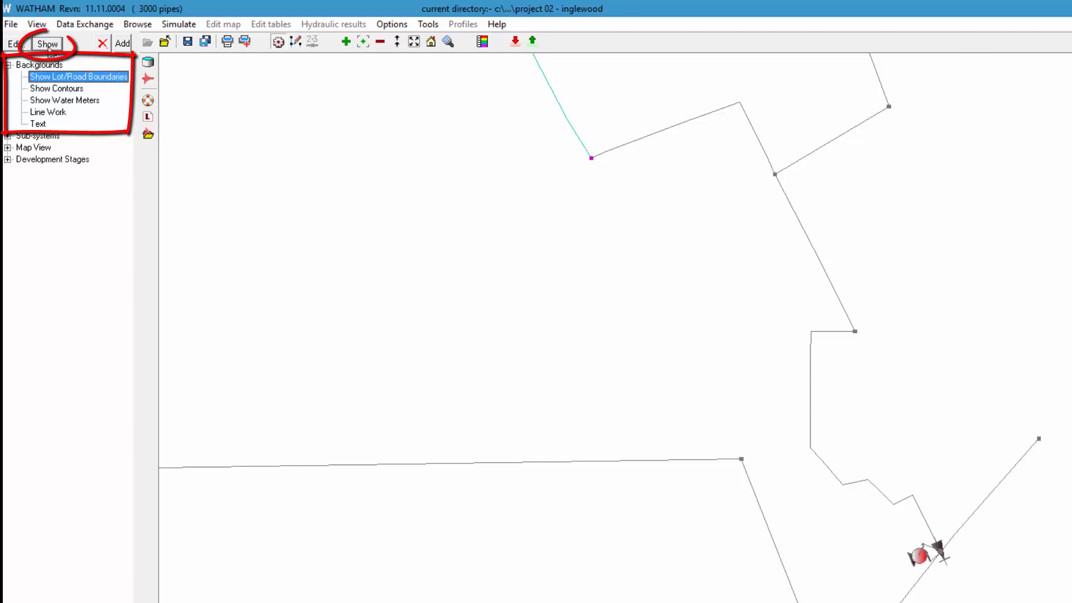
click(48, 46)
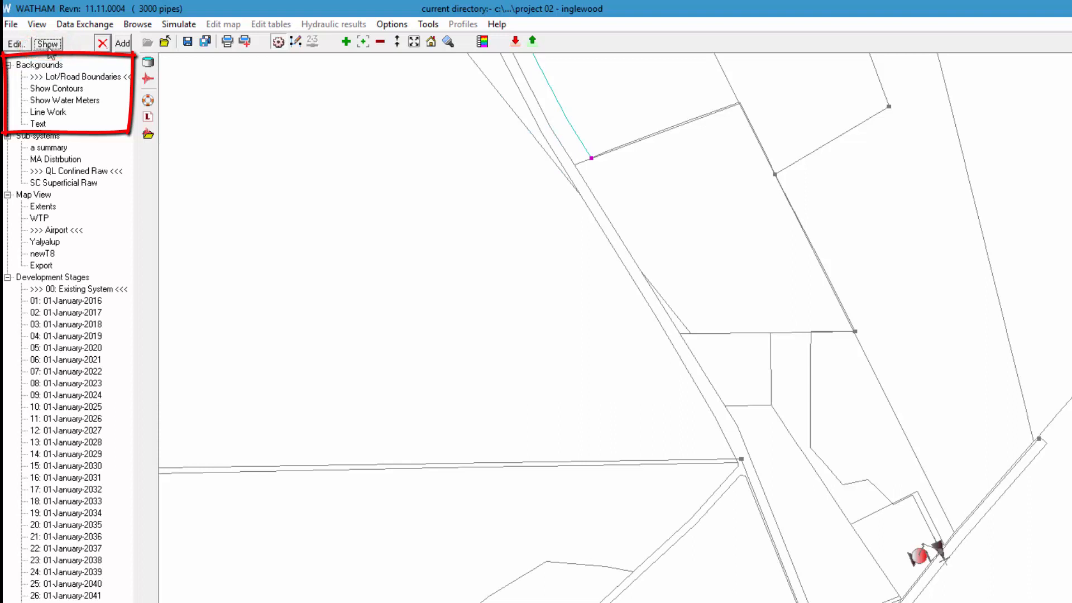
Step: Show the contours background on the map and hide it again
click(58, 89)
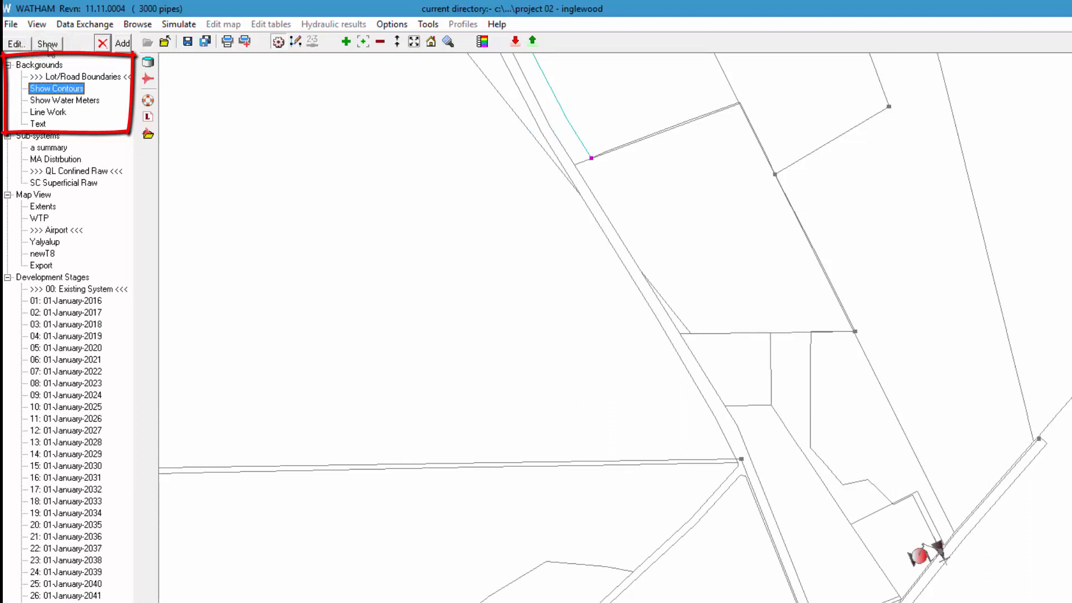
click(48, 44)
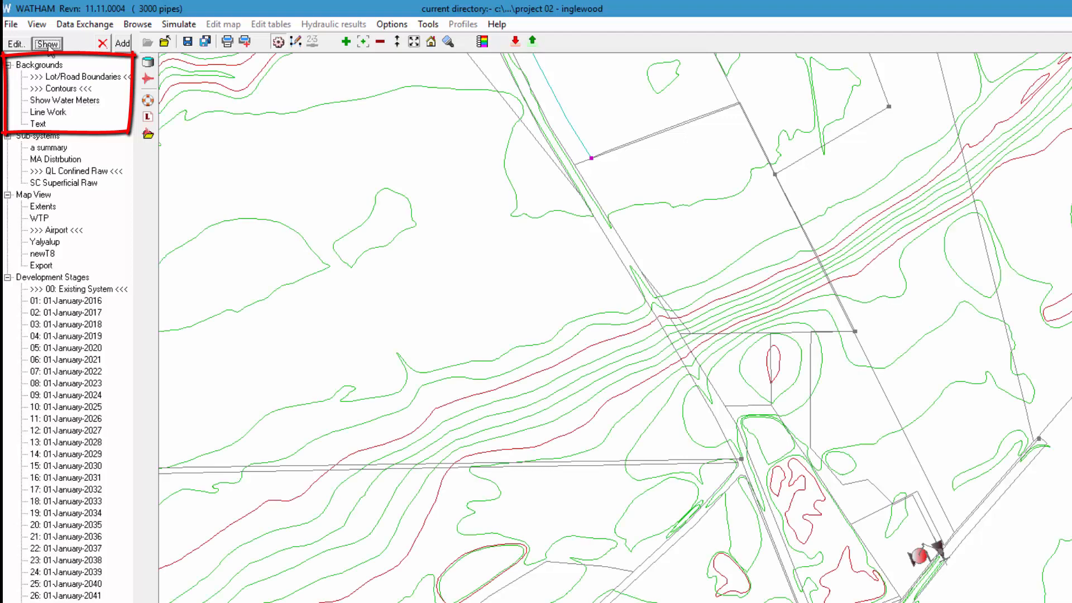
click(58, 88)
click(48, 45)
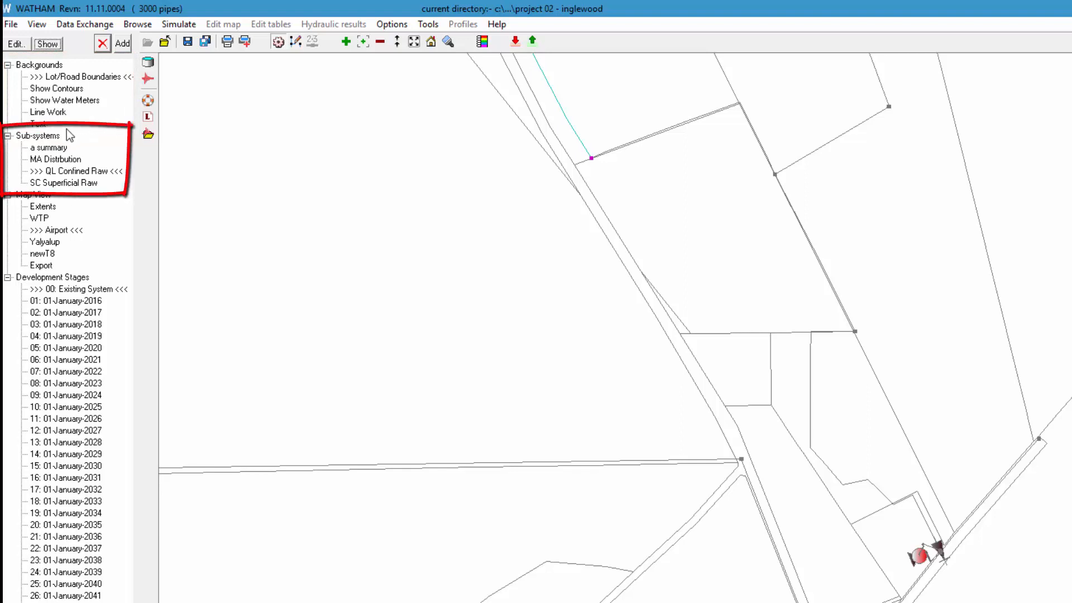
Step: Make MA Distribution the current sub-system, highlight its pipes on the map and turn the highlighting off again
click(58, 159)
click(47, 45)
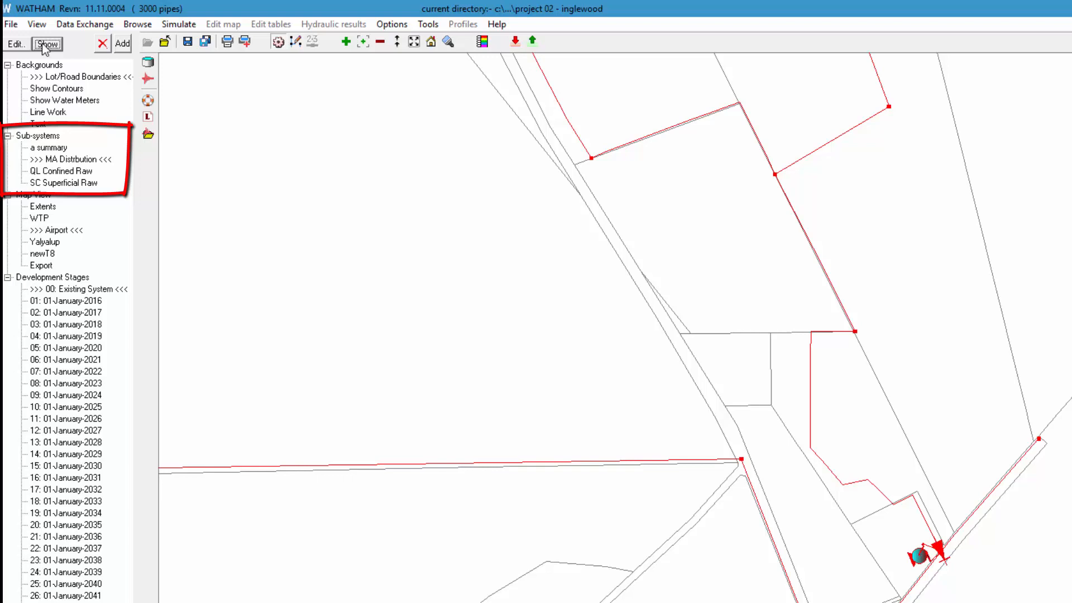
click(71, 161)
click(49, 45)
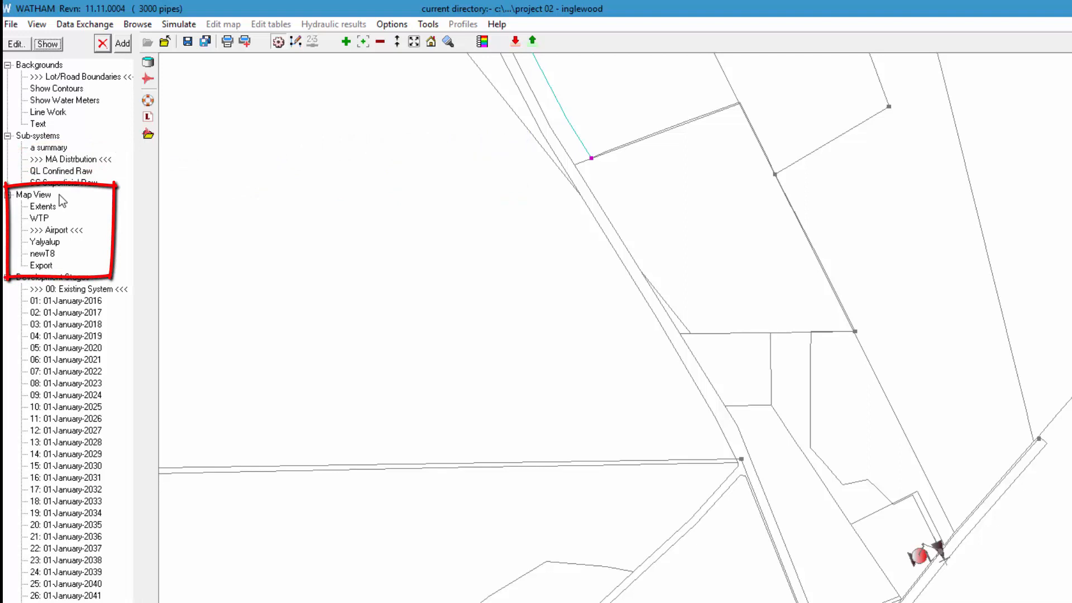
Step: View the network in the saved map view Export and in the full Extents view
click(42, 266)
click(47, 43)
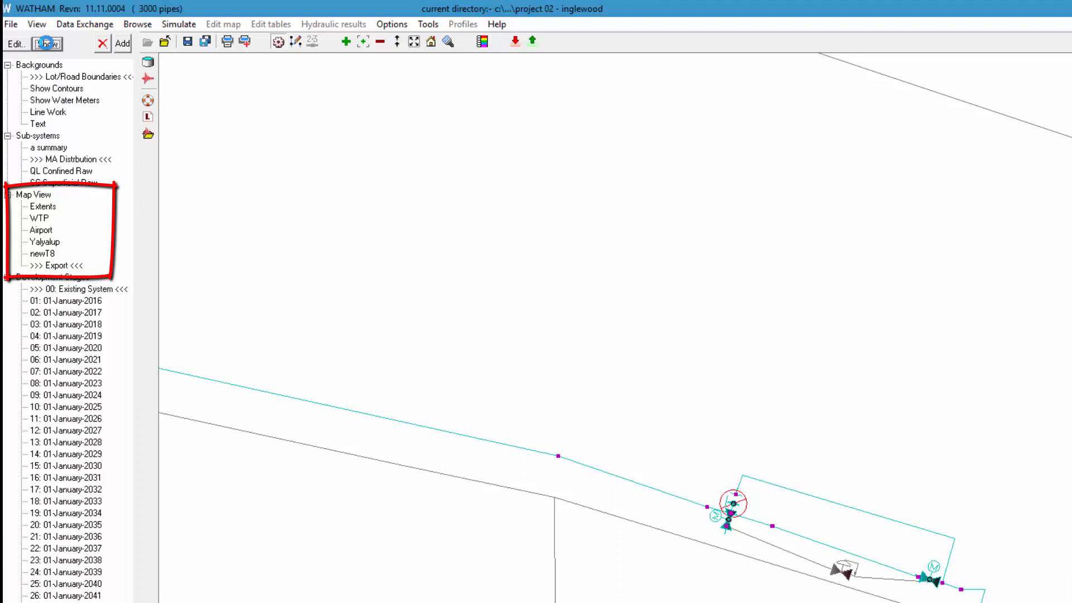
click(41, 208)
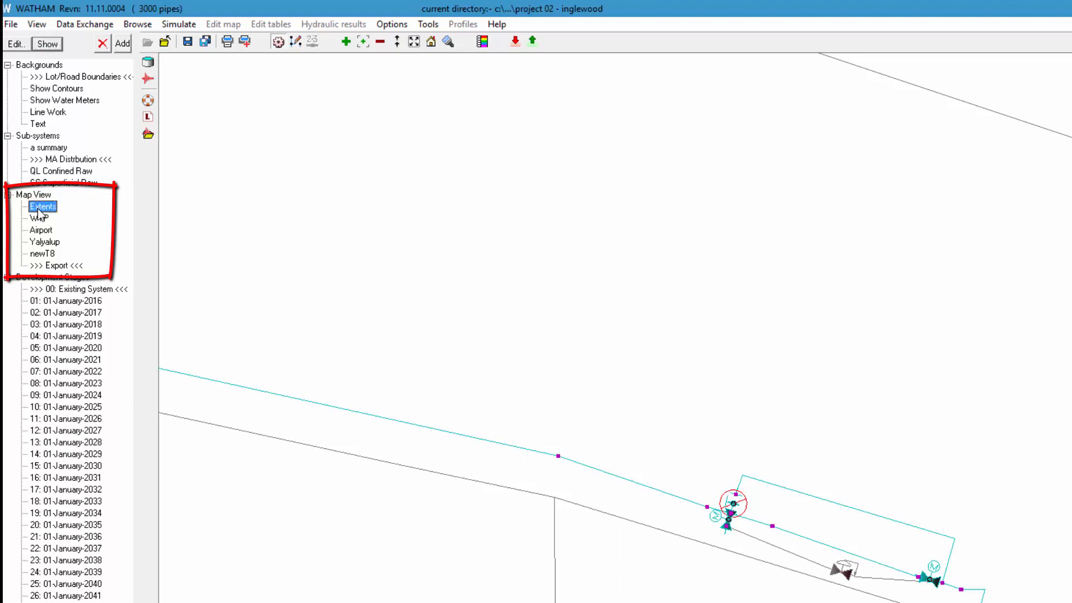
click(46, 44)
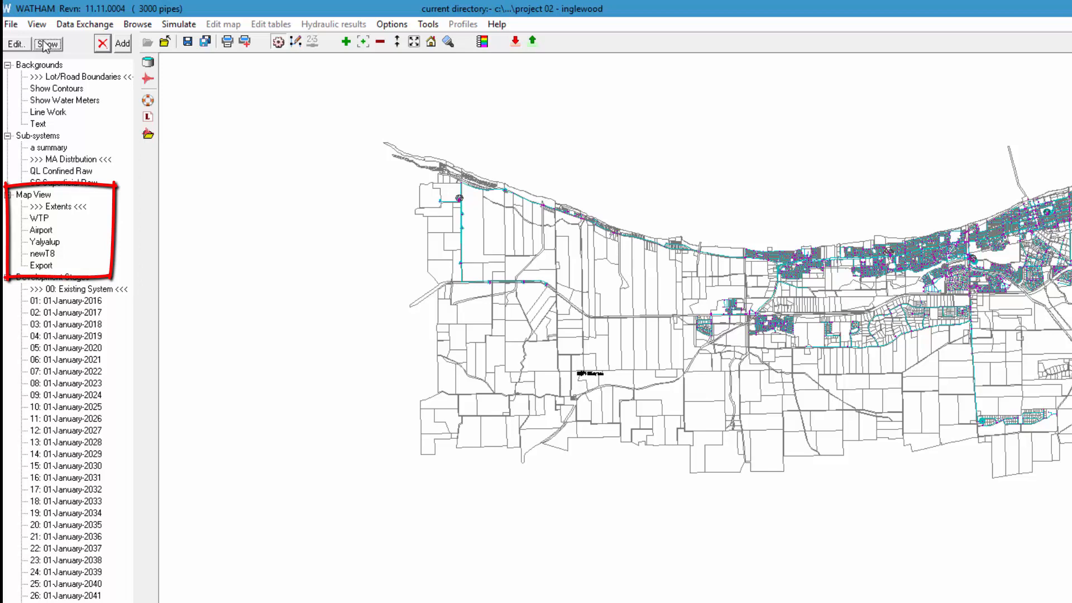
Step: Return the map to the Airport view and show development stage 11: 01-January-2026
click(40, 230)
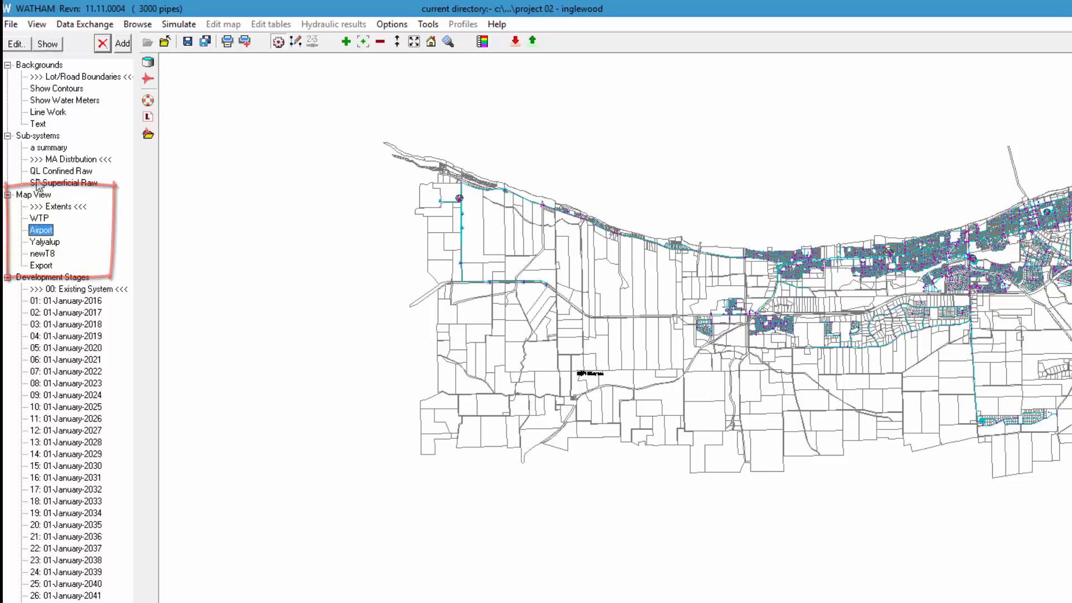
click(45, 45)
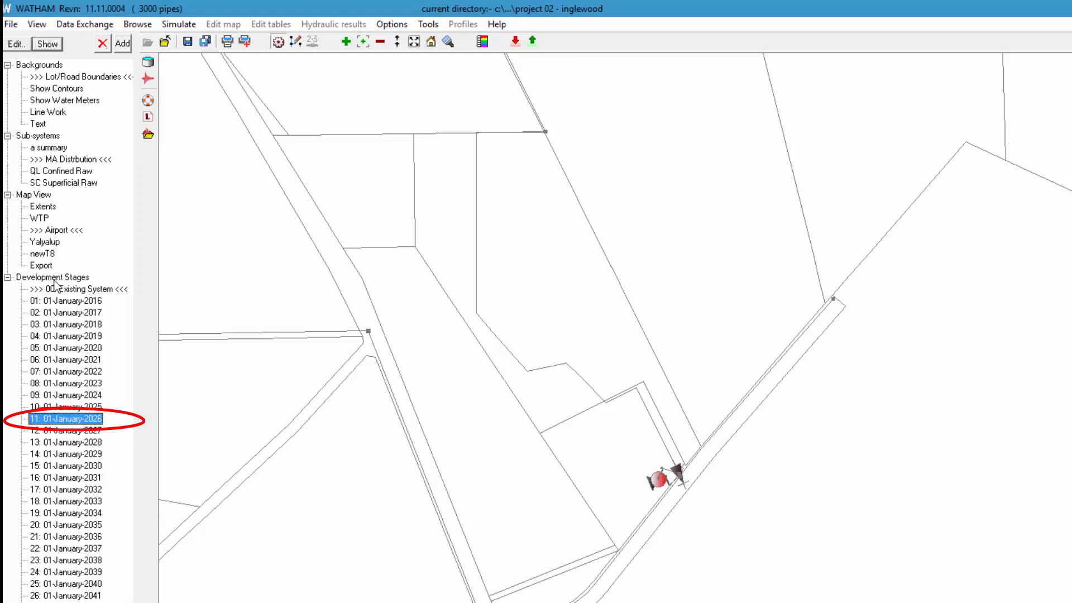
click(48, 44)
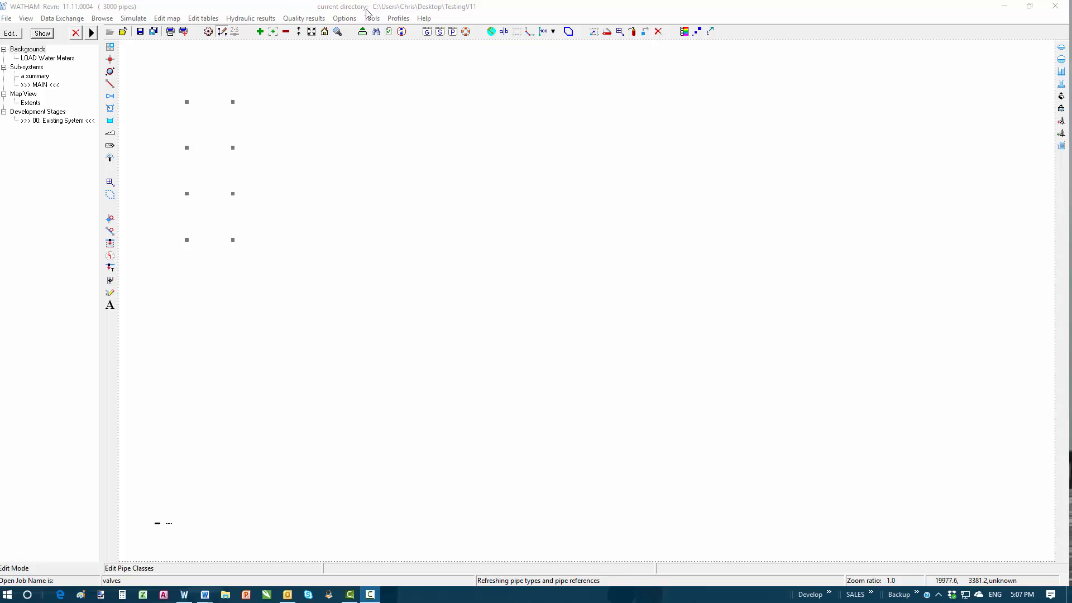
Step: Open the default pipe library, acknowledge the master template warning, and open the Copper material for editing
click(341, 20)
click(364, 122)
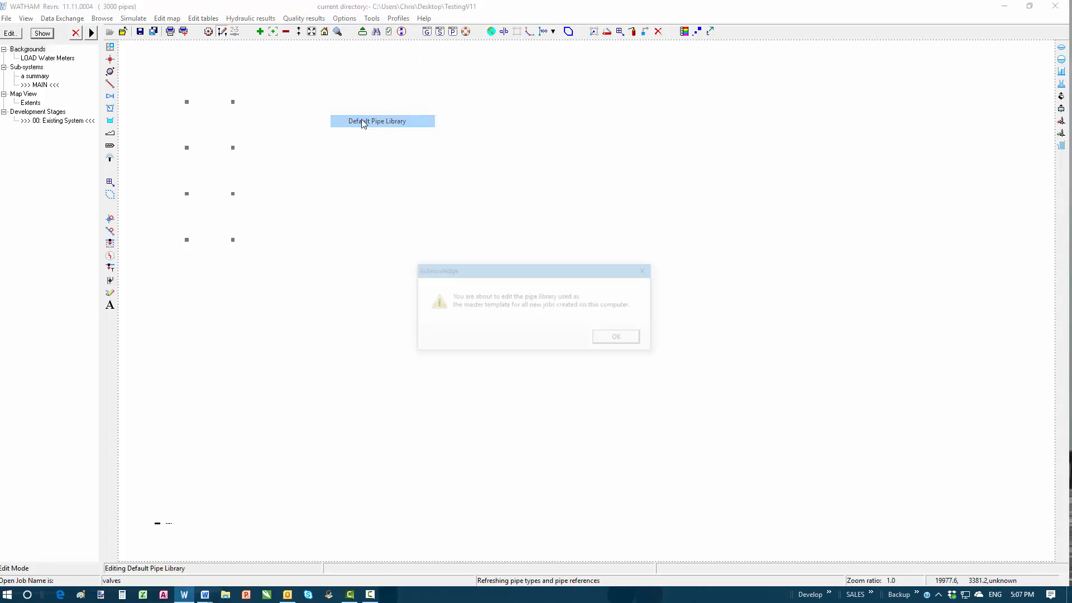
click(619, 338)
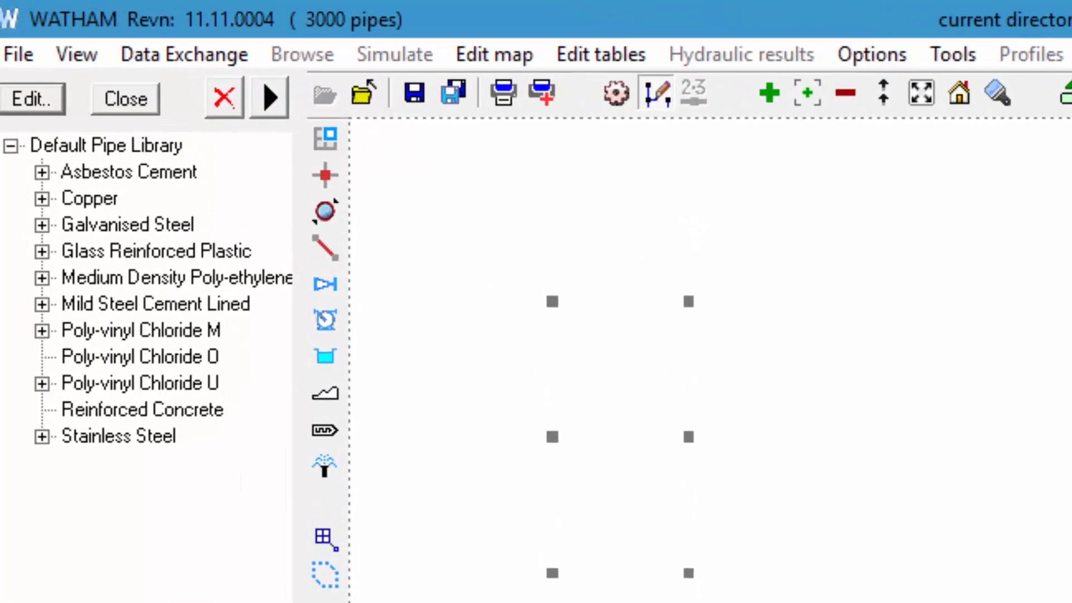
click(42, 198)
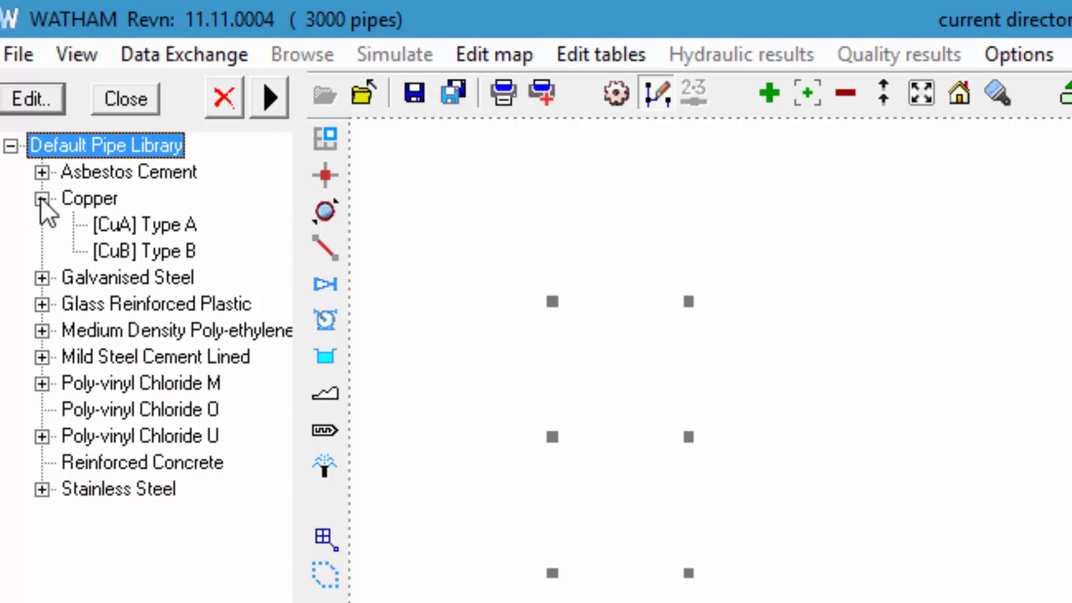
click(76, 199)
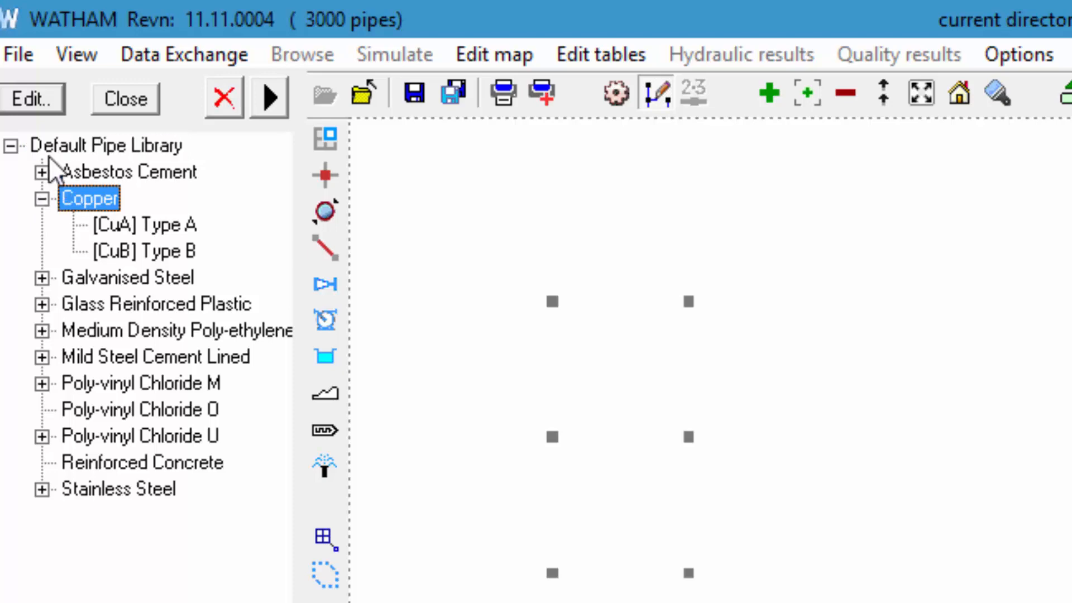
click(26, 96)
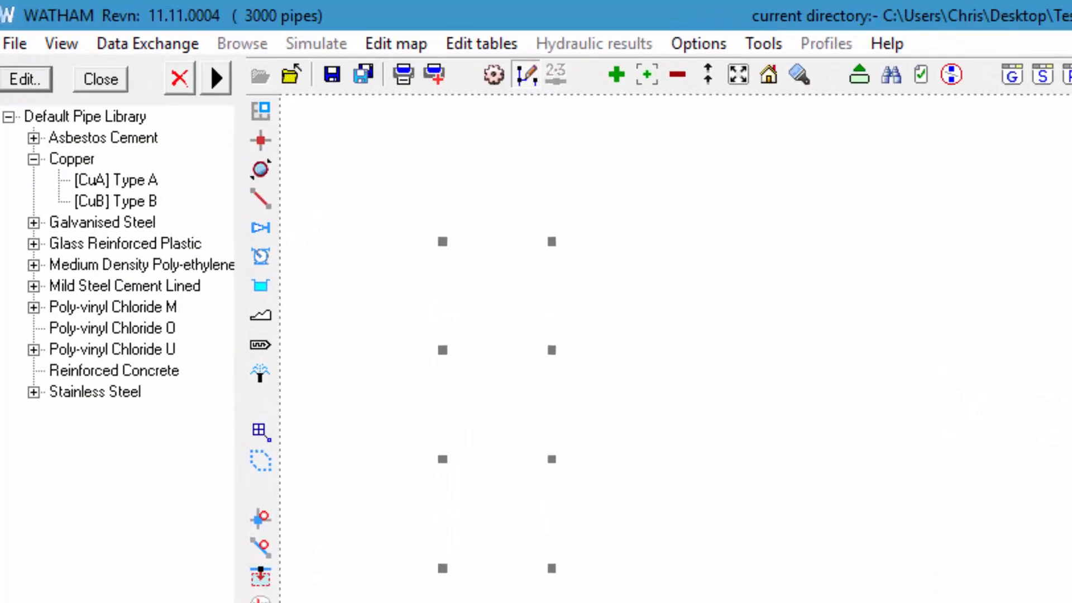
Step: Examine the pipe products in Copper class CuA Type A, cancel without changes and close the default pipe library
click(132, 182)
click(8, 81)
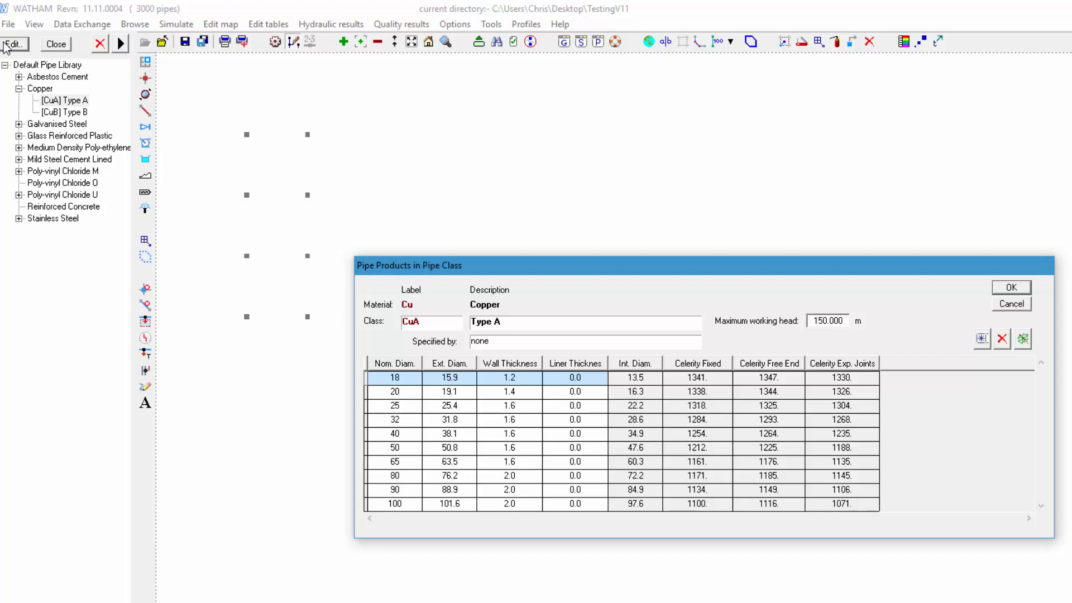
click(1012, 304)
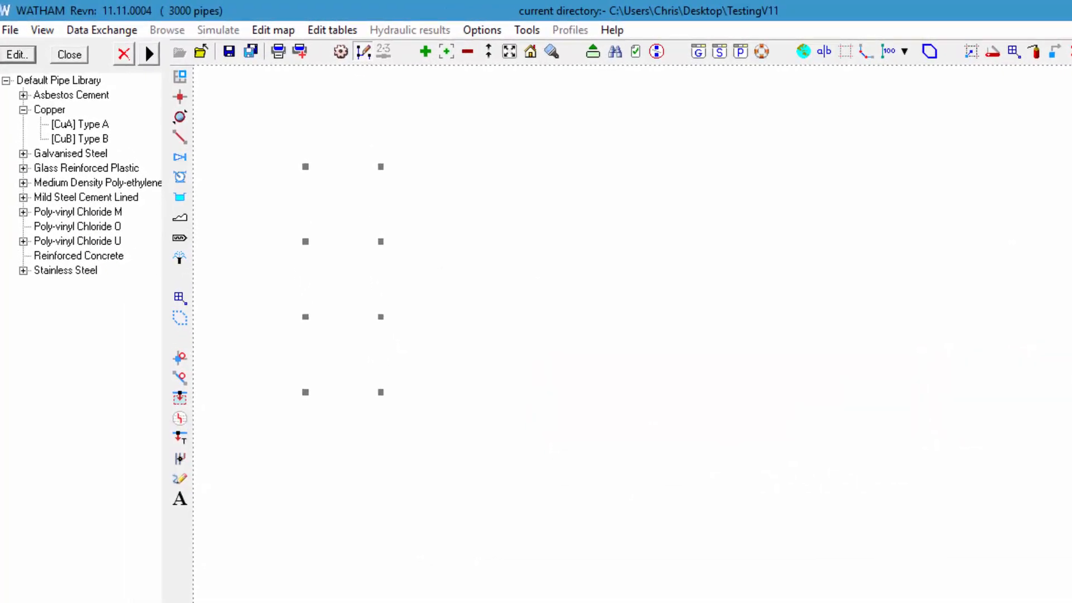
click(69, 56)
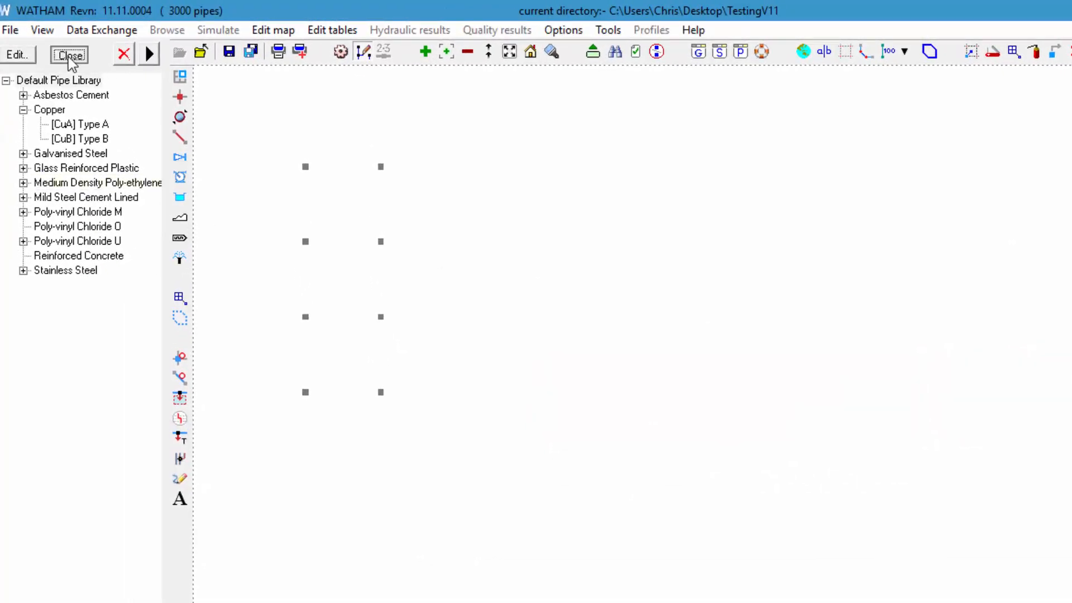
click(993, 556)
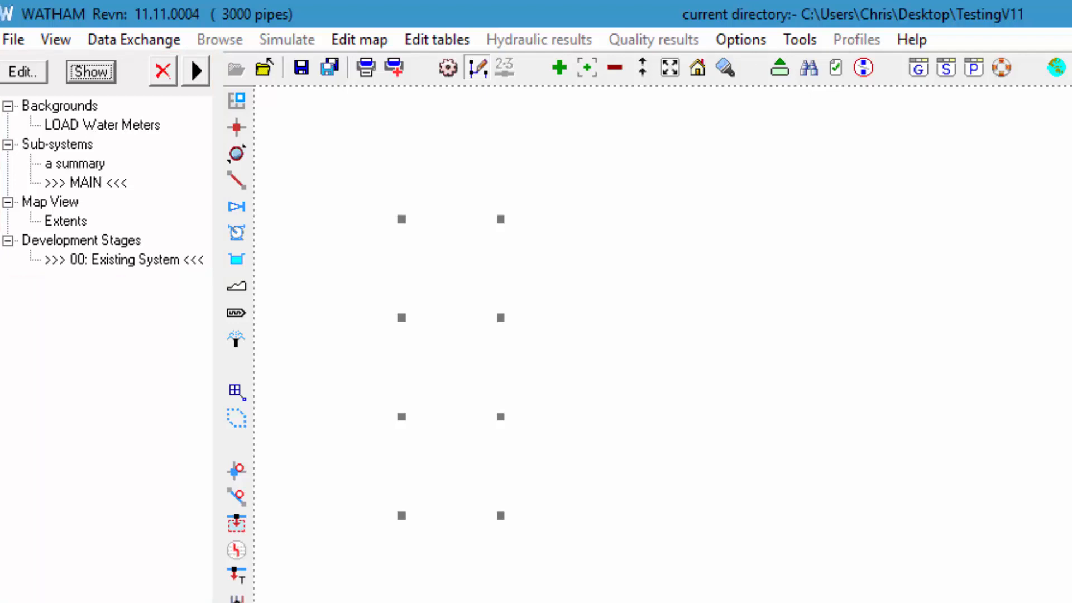
Step: Draw three Galvanised Steel GS-Heavy pipes of nominal diameter 150 linking the four nodes of the left column
click(239, 185)
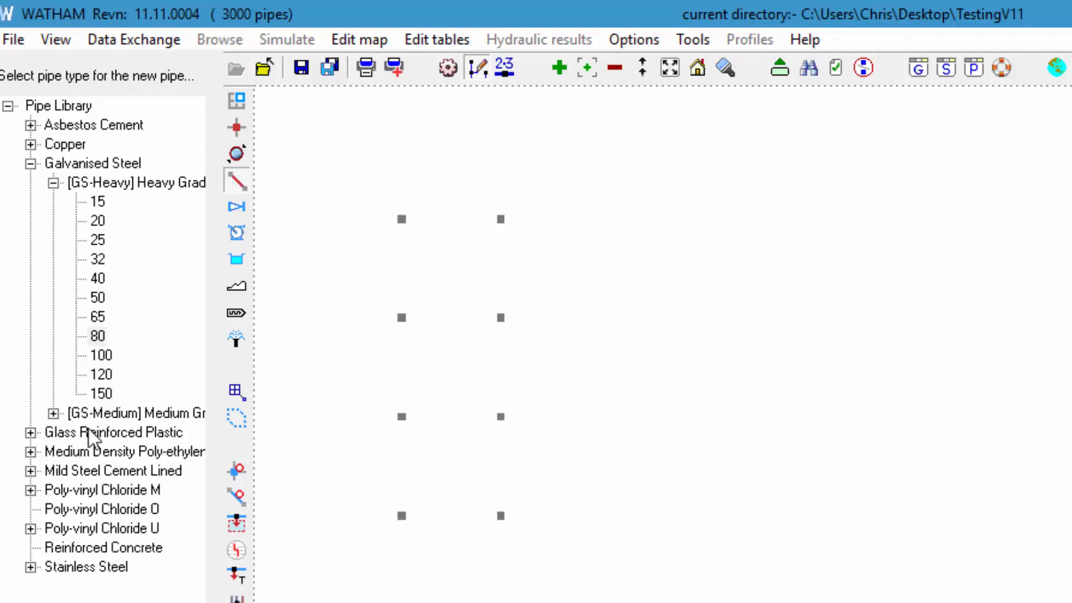
click(94, 393)
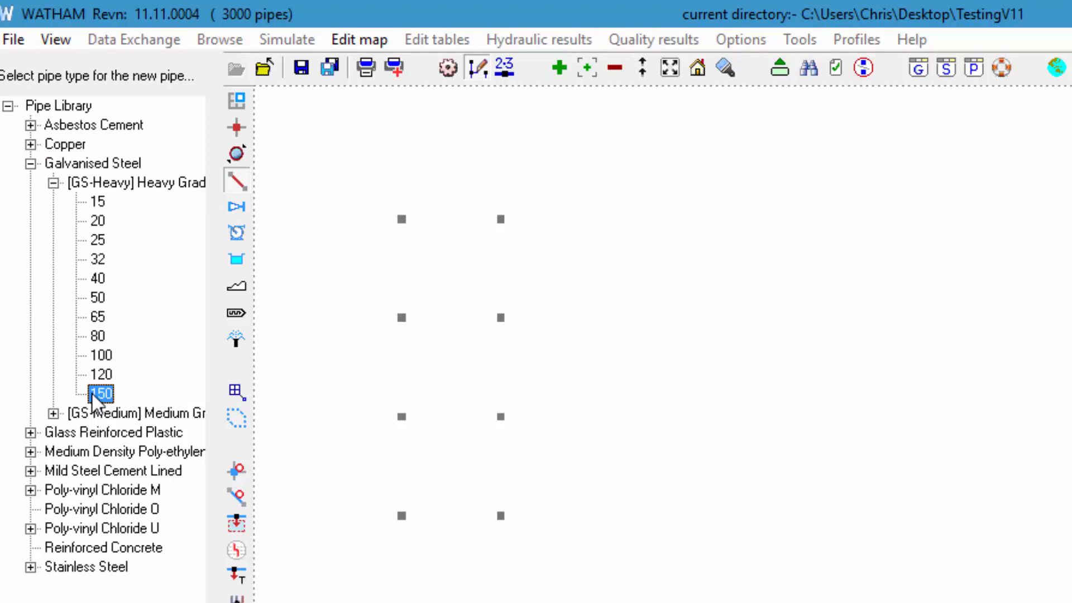
click(401, 219)
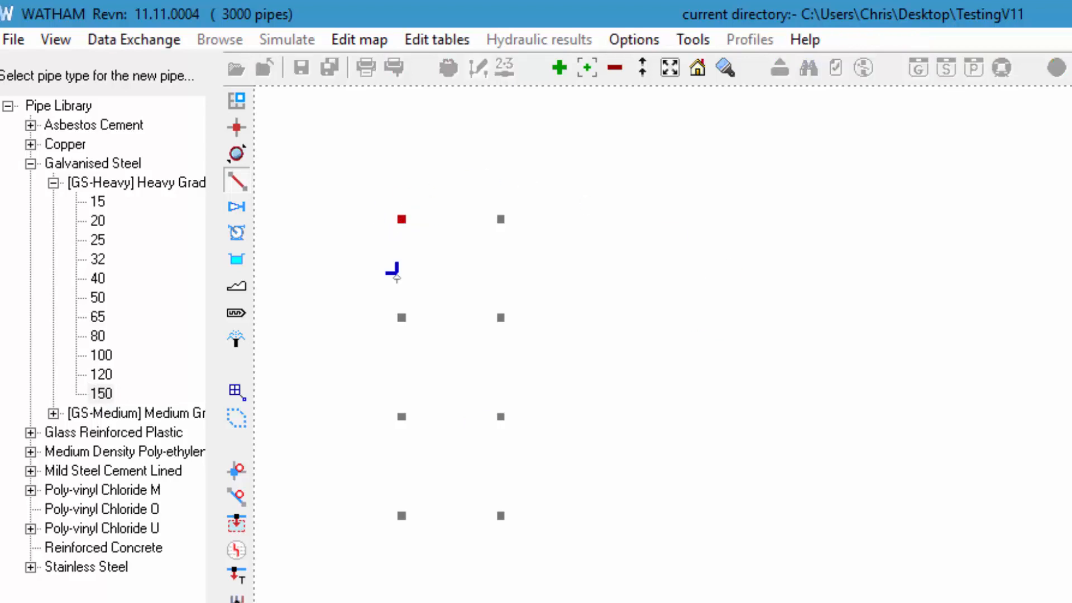
click(401, 317)
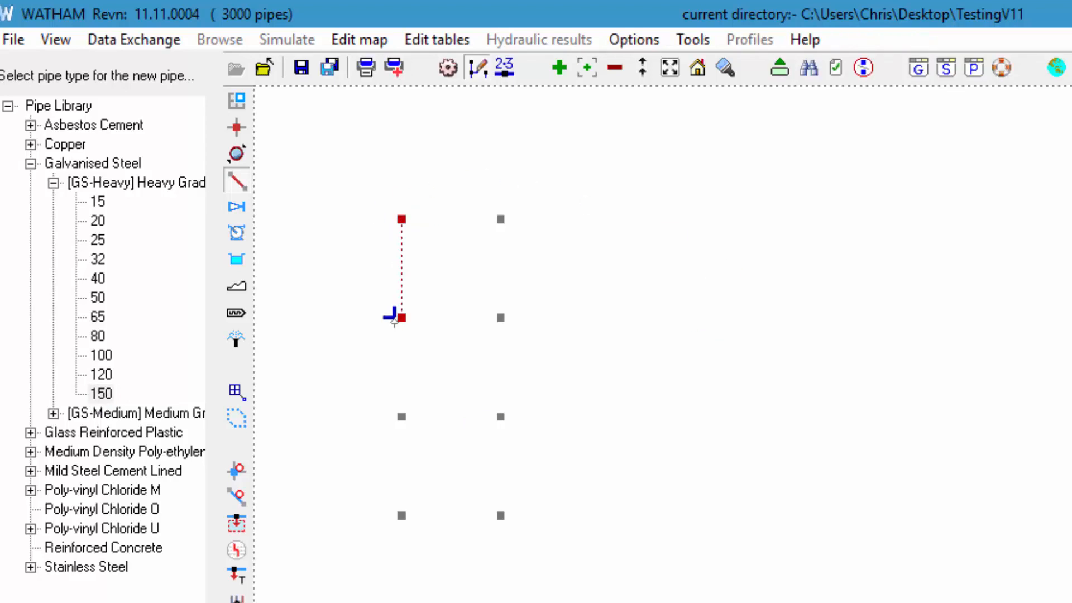
click(400, 416)
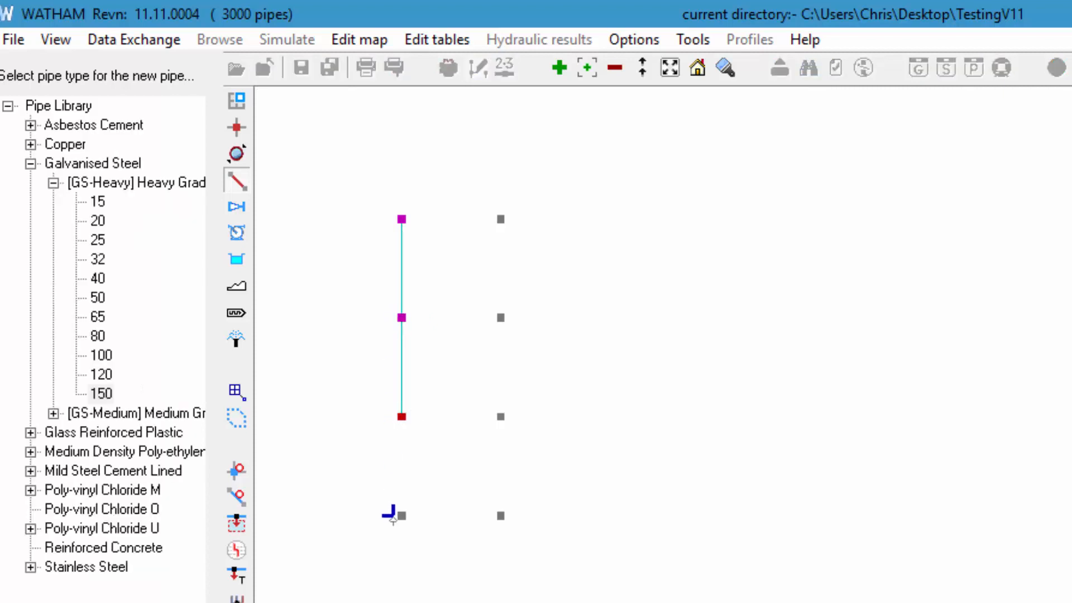
click(401, 515)
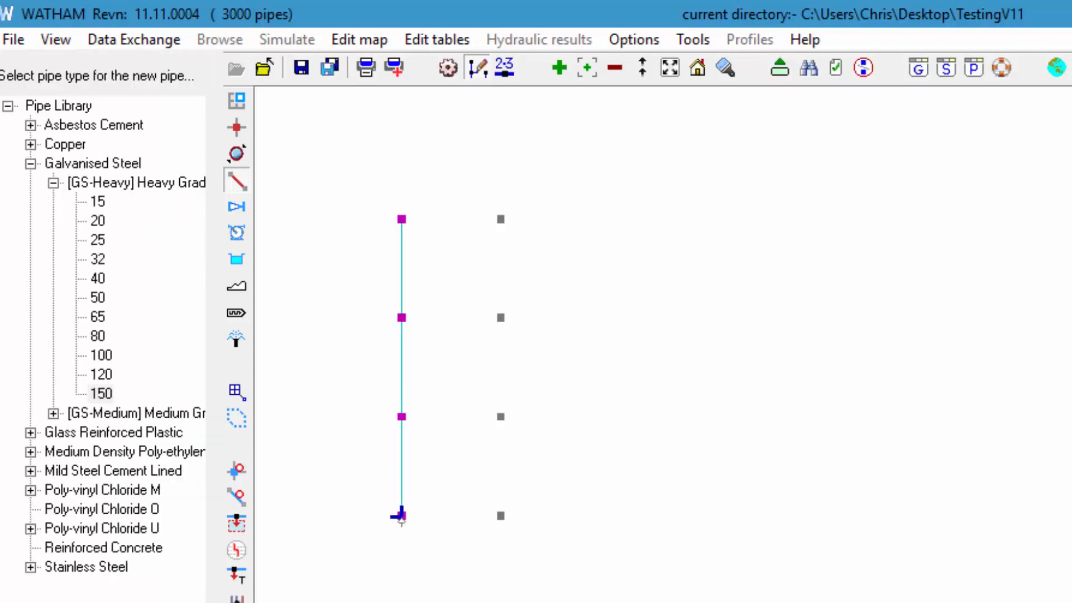
Step: Draw three Galvanised Steel GS-Heavy pipes of nominal diameter 100 linking the four nodes of the right column and finish adding pipes
click(98, 356)
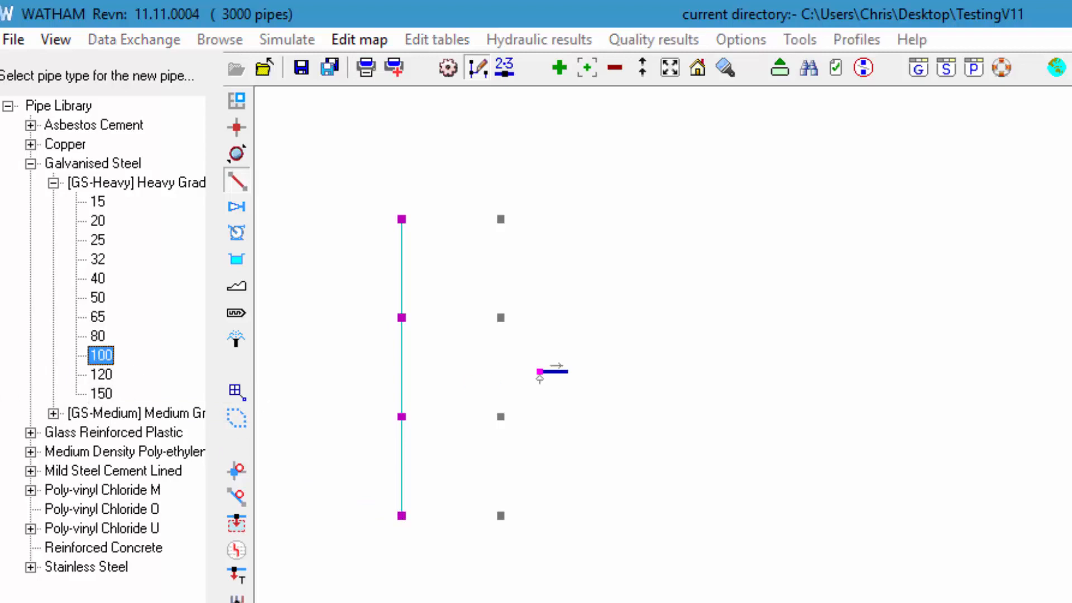
click(501, 219)
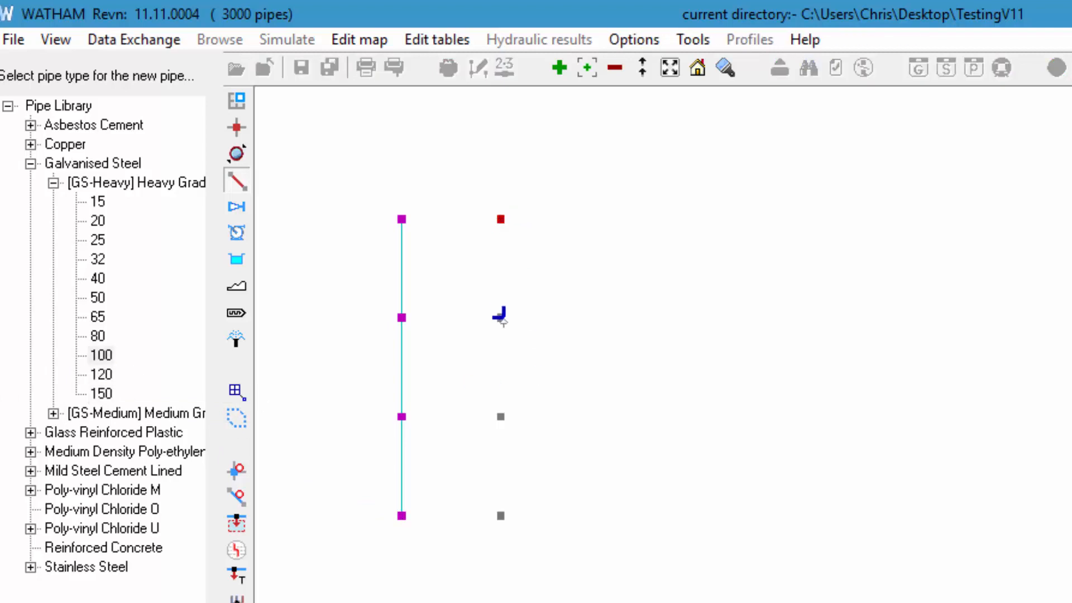
click(500, 317)
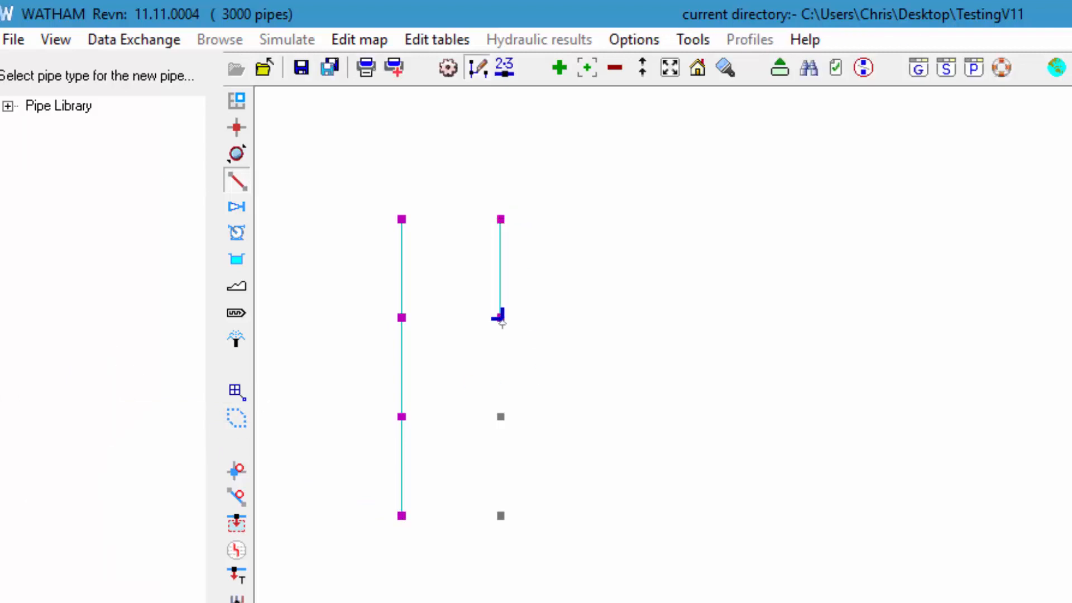
click(501, 416)
click(500, 516)
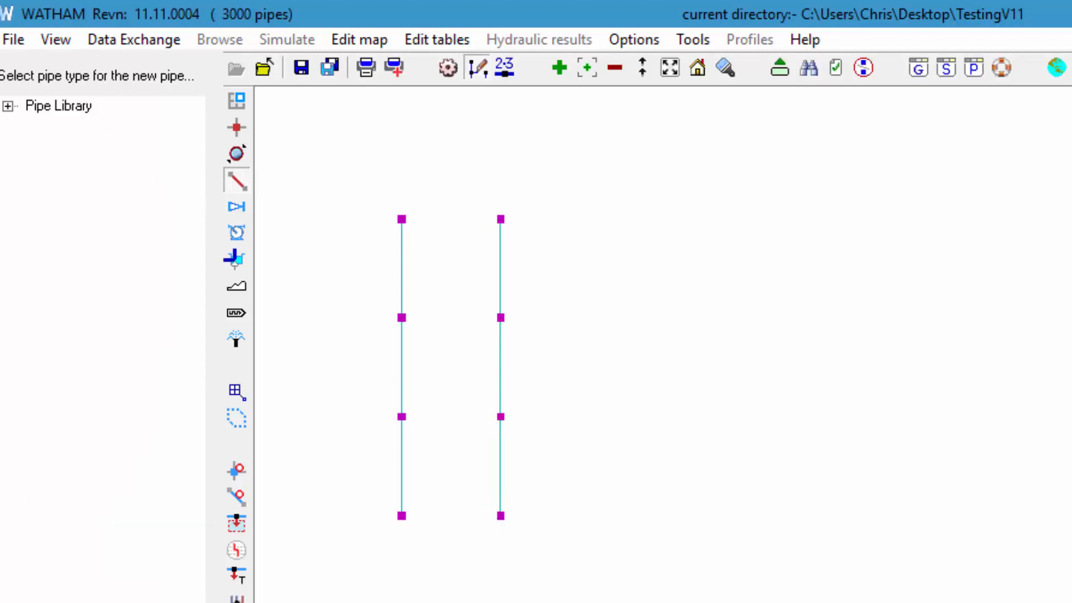
click(237, 180)
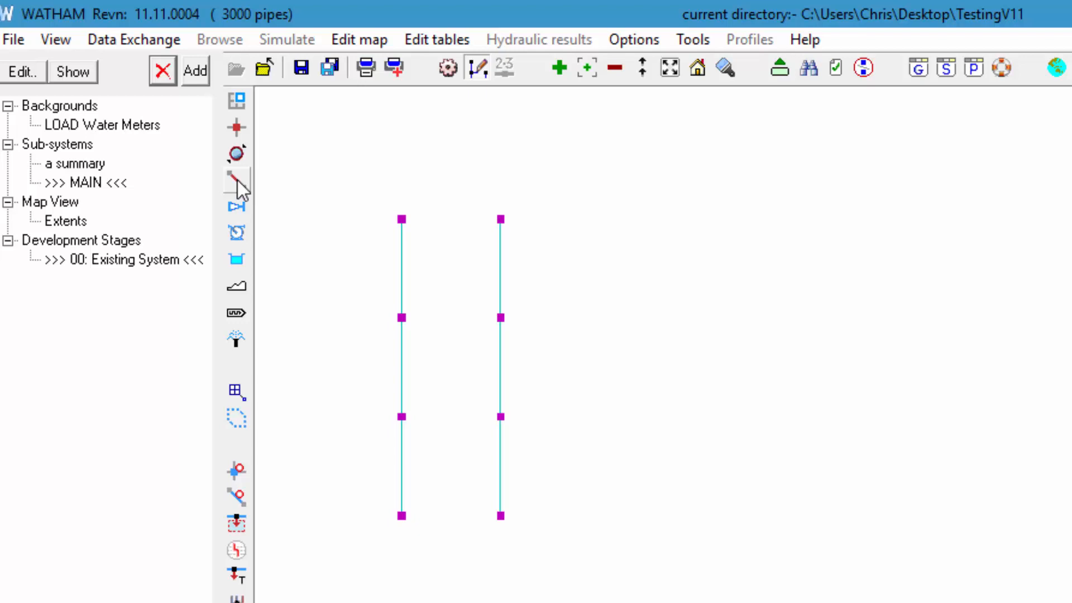
Step: Add three reflux valves from the left column to the right column, linking the upper three pairs of nodes
click(236, 207)
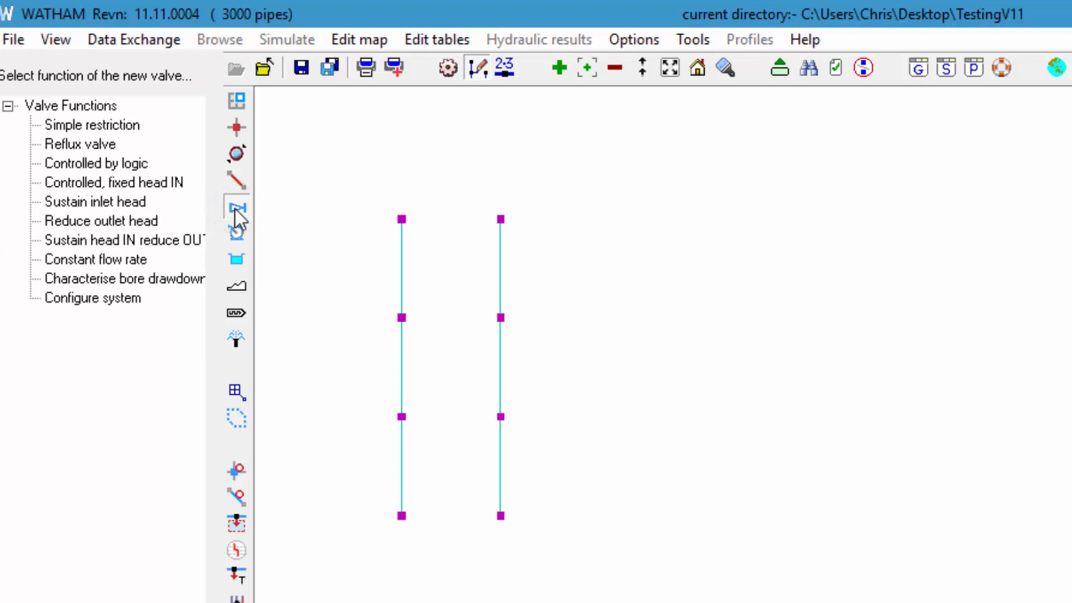
click(79, 141)
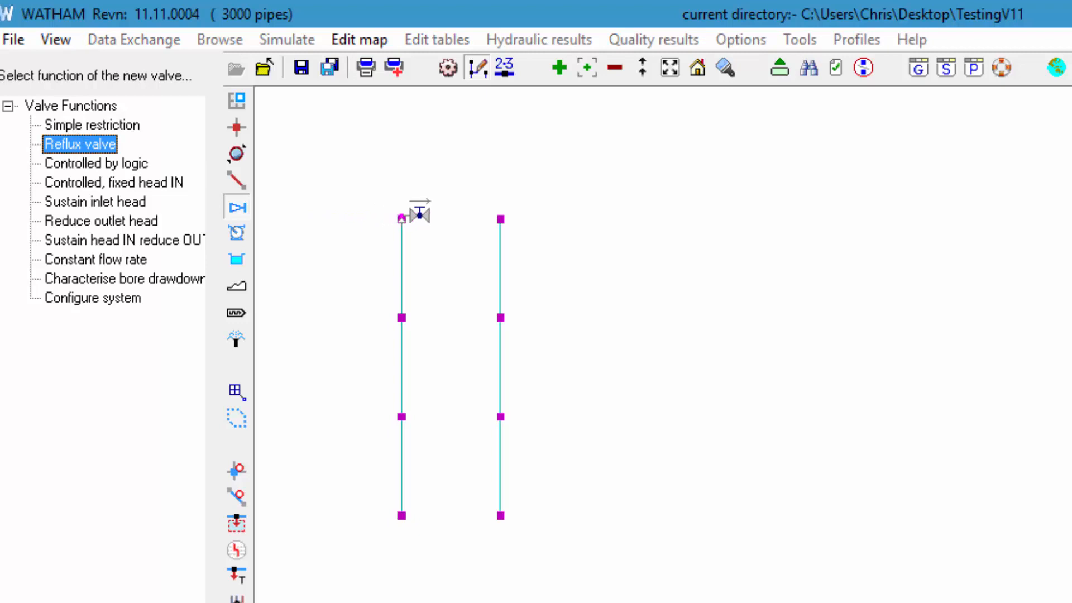
click(402, 219)
click(500, 219)
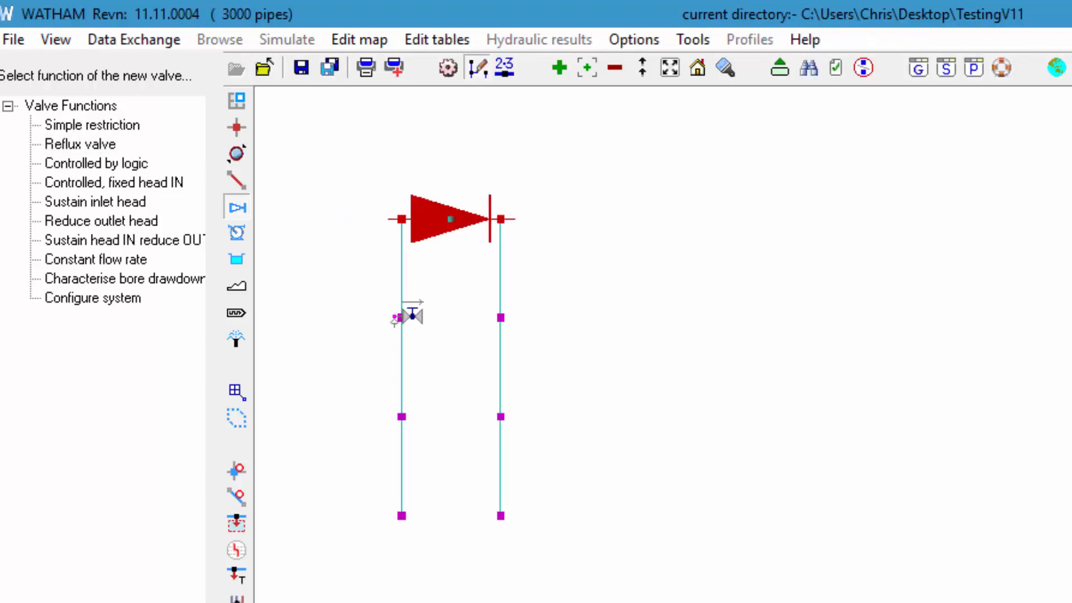
click(402, 318)
click(500, 318)
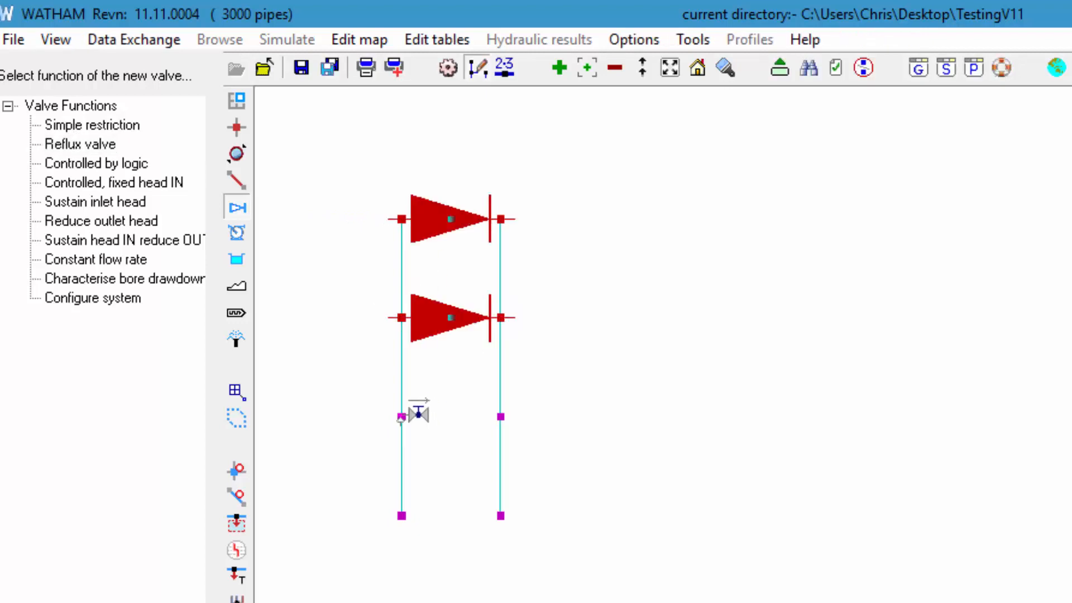
click(401, 417)
click(501, 416)
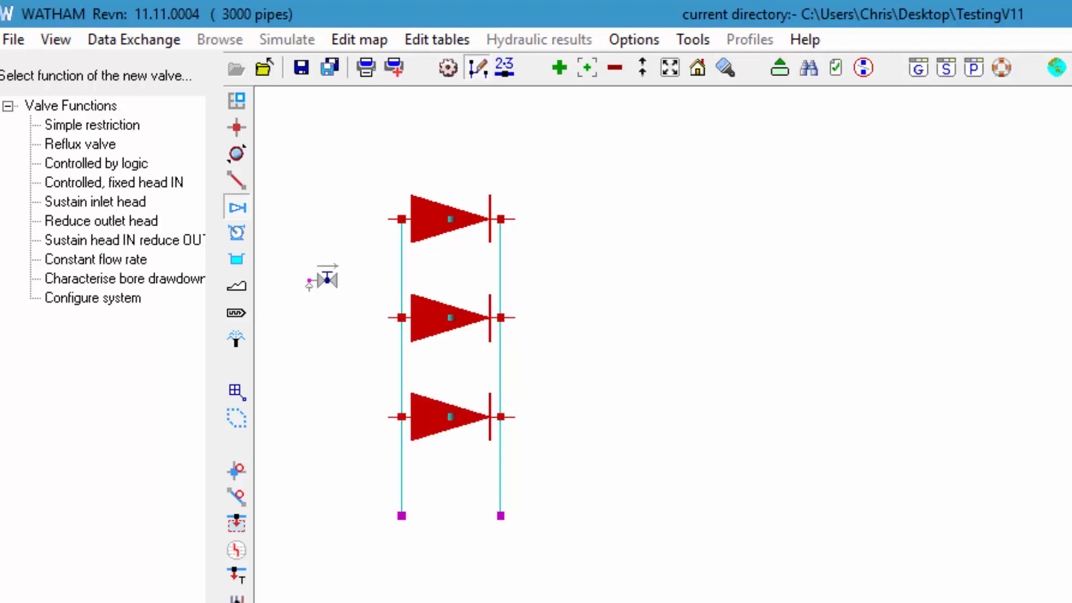
Step: Add a valve controlled by logic from the bottom-left node to the bottom-right node and finish adding valves
click(89, 164)
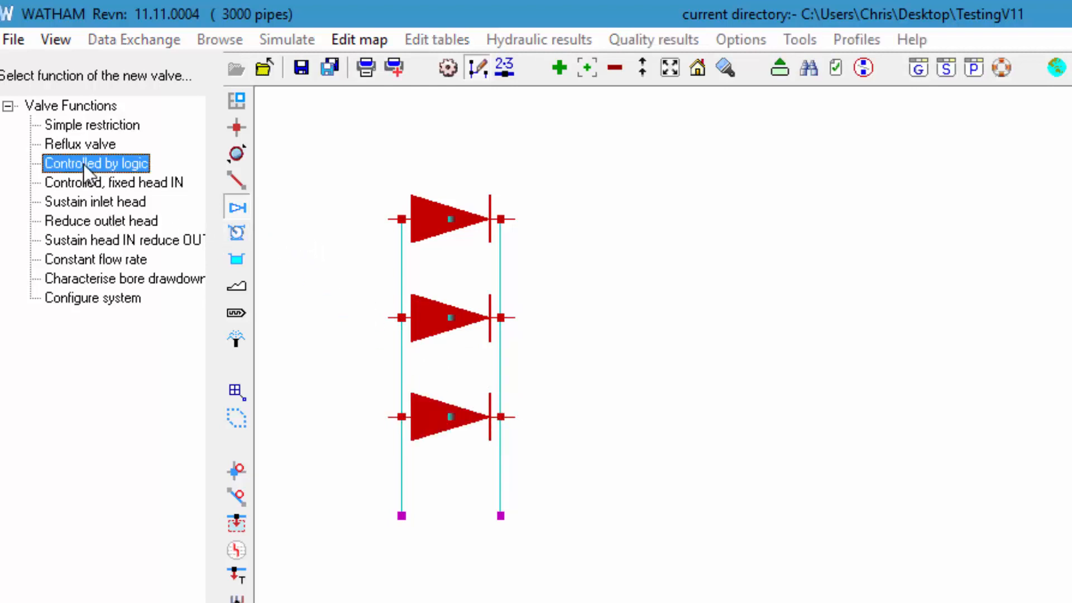
click(402, 515)
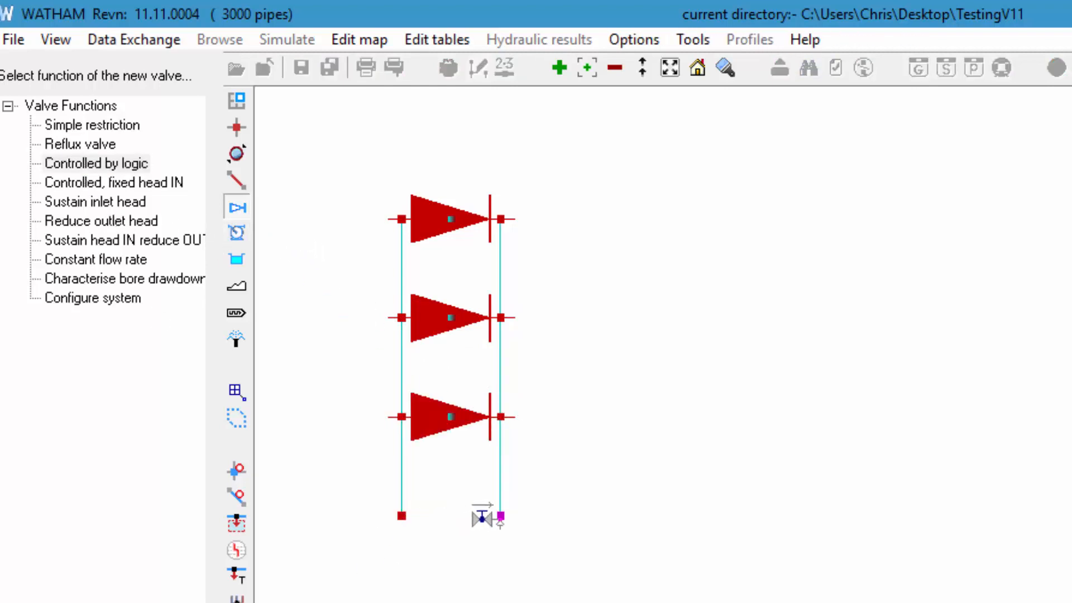
click(501, 516)
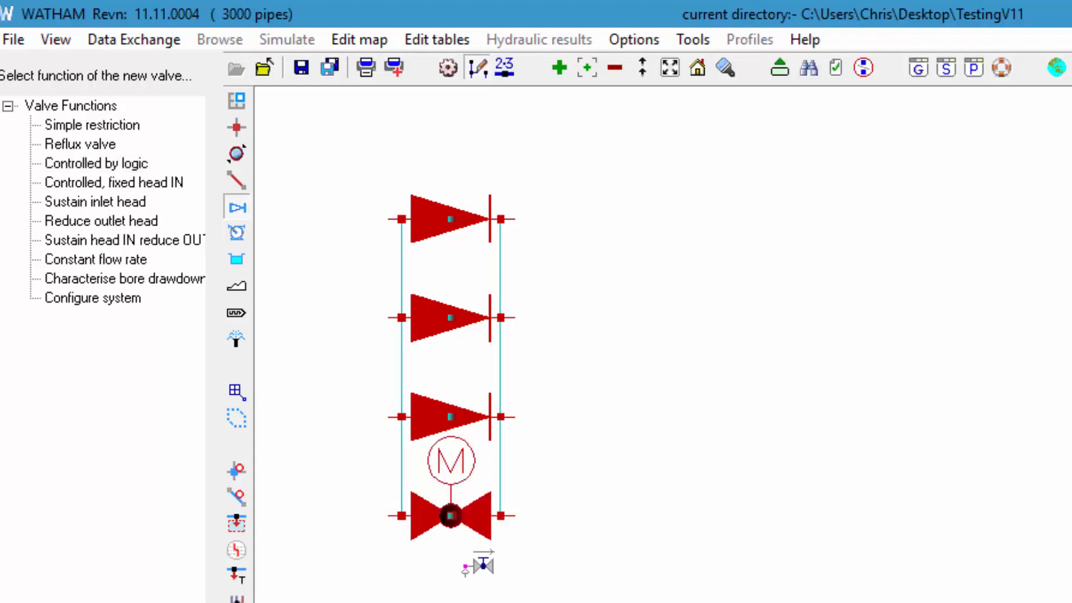
click(237, 209)
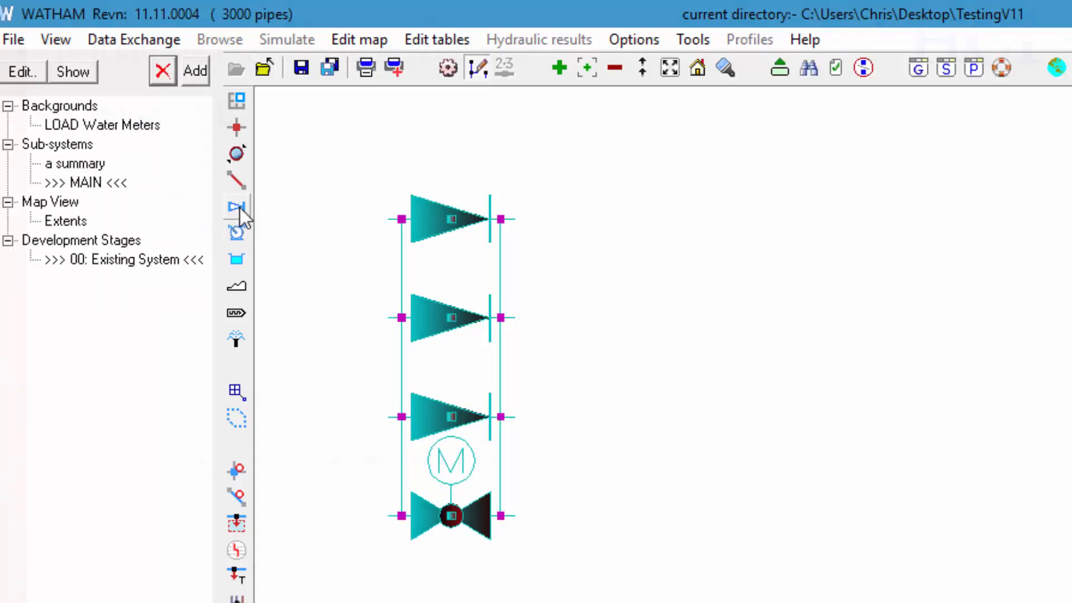